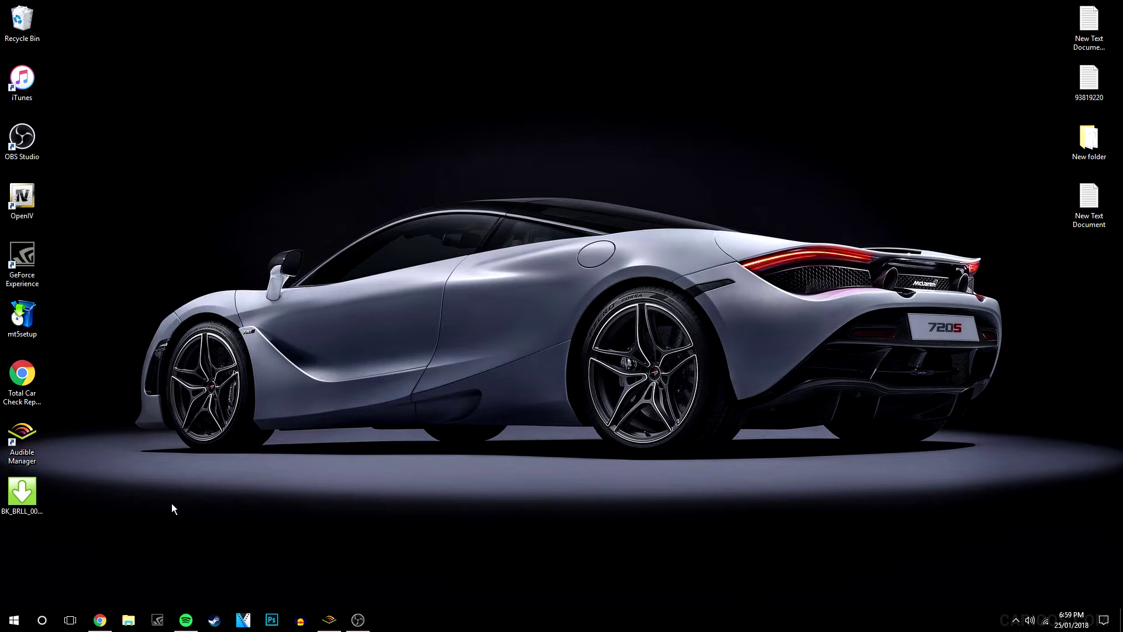
Search Google in Chrome for 'audible pc'
click(101, 620)
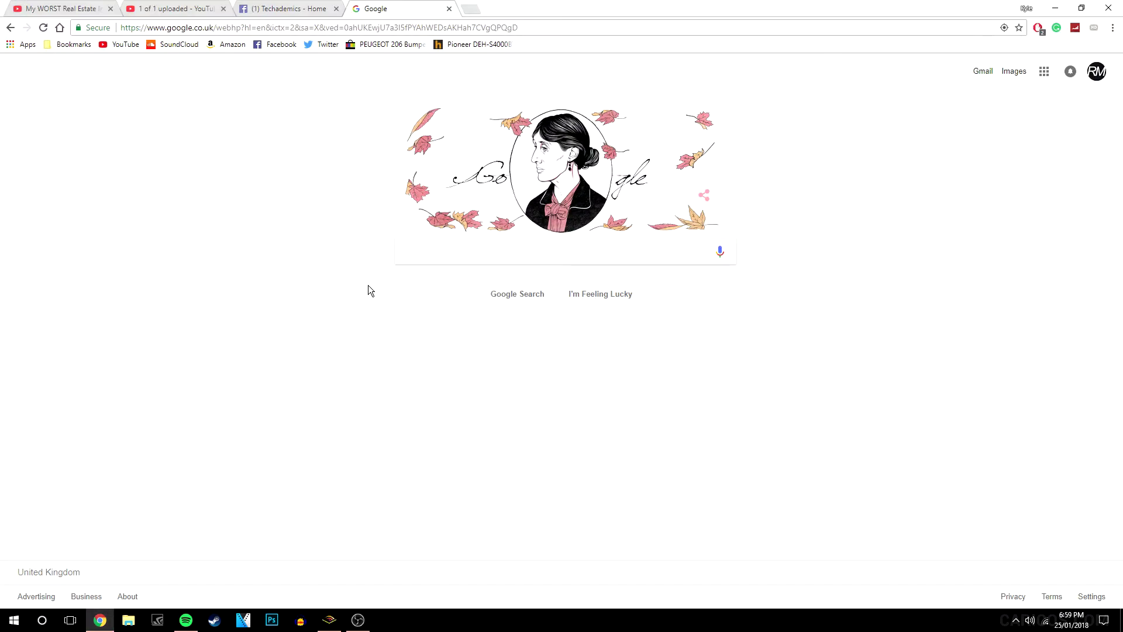
click(416, 256)
text(audible o)
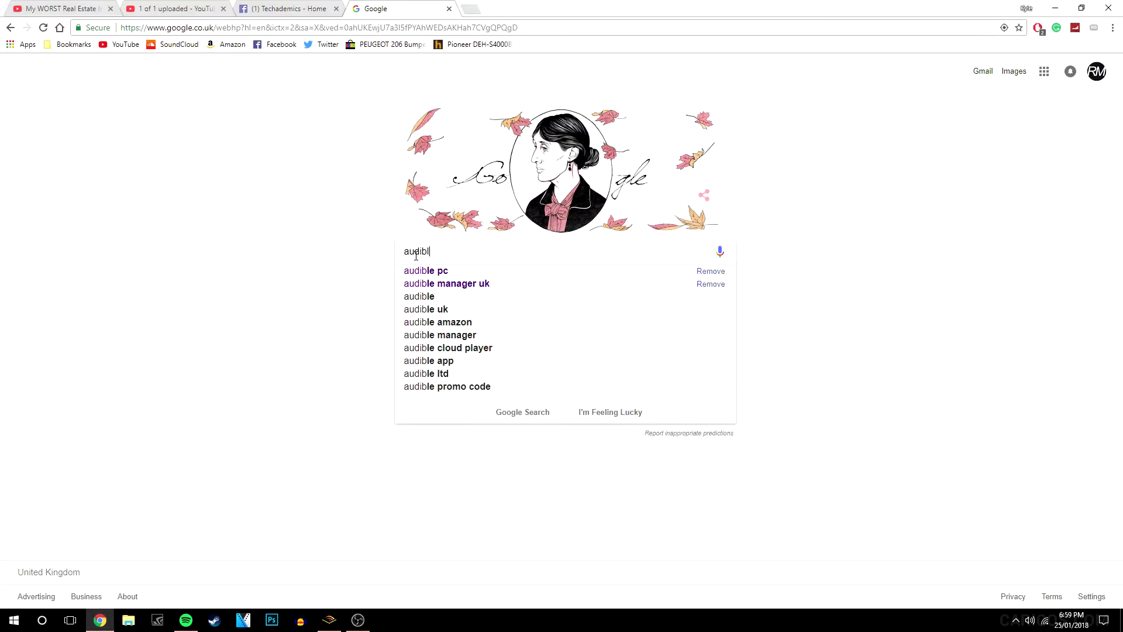
key(BackSpace)
text(pc)
key(Return)
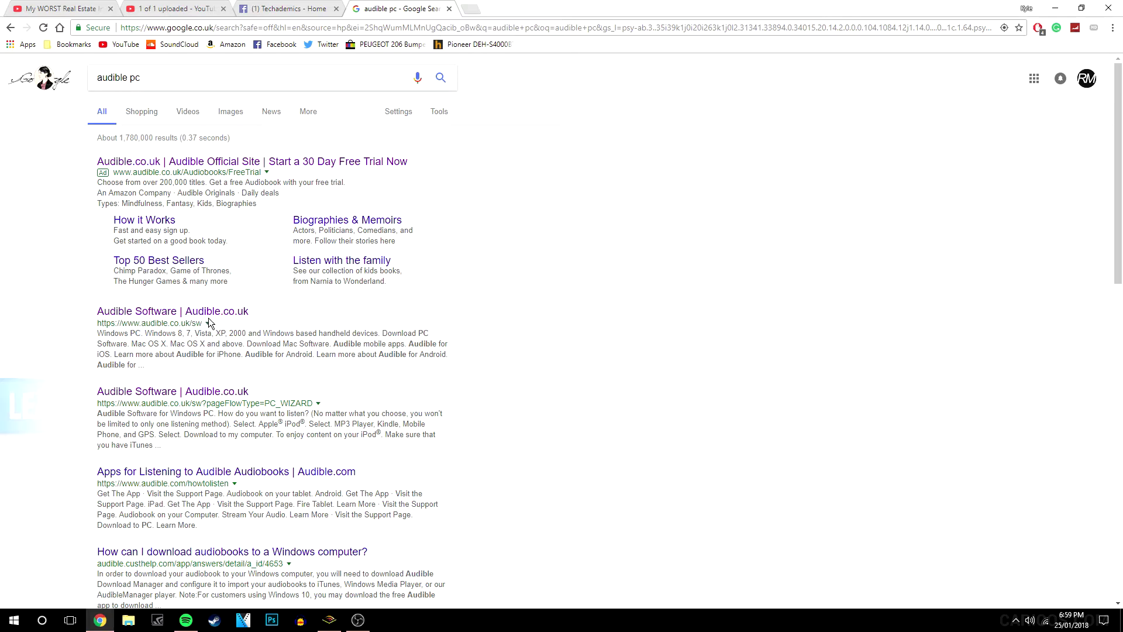
Take Audible's Windows PC software wizard to Download Audio, cancel saving, and show the desktop
click(203, 321)
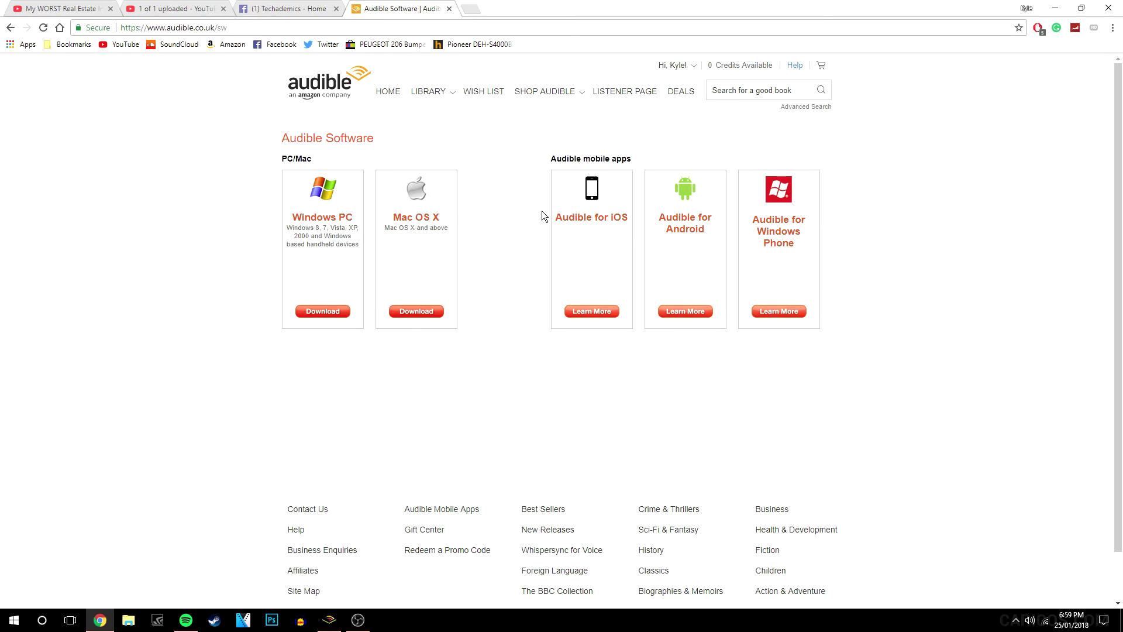
click(317, 311)
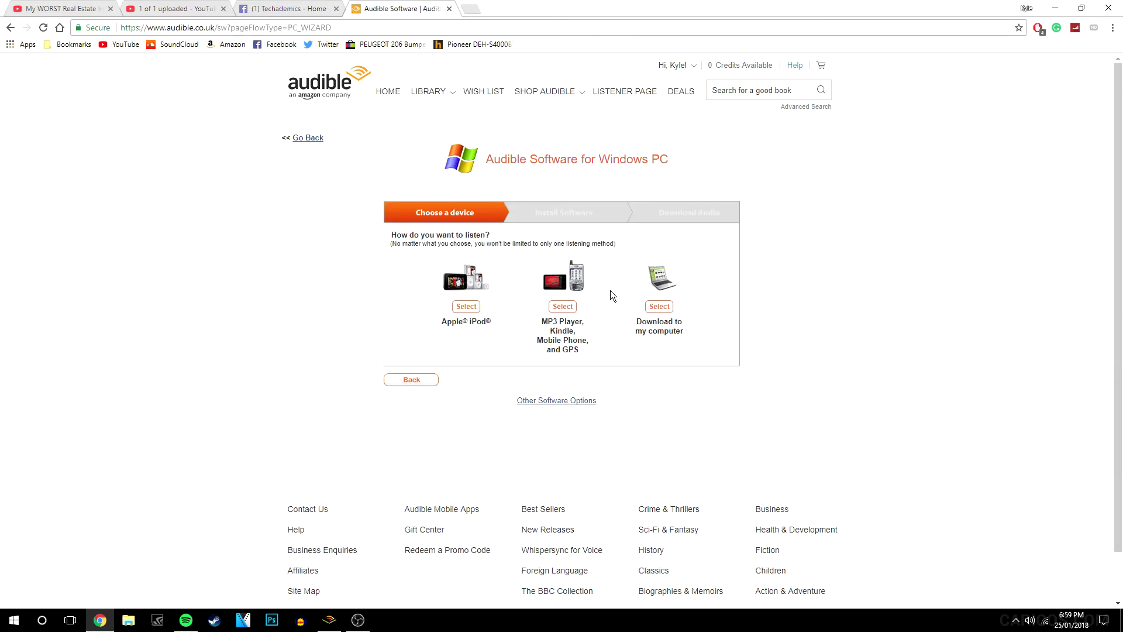
click(659, 306)
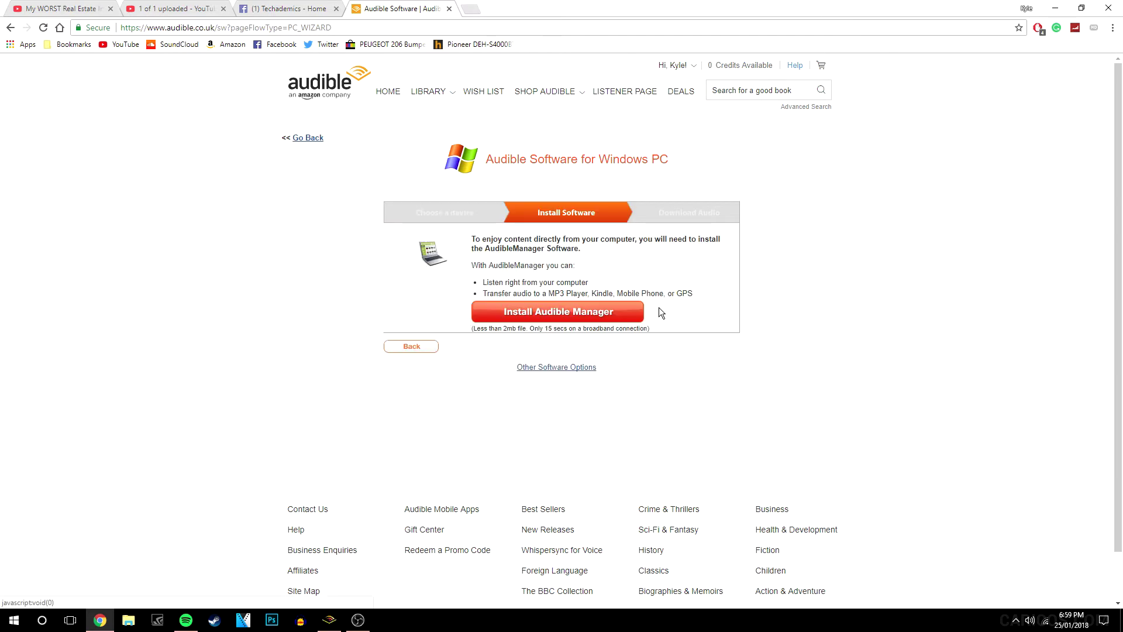
click(541, 315)
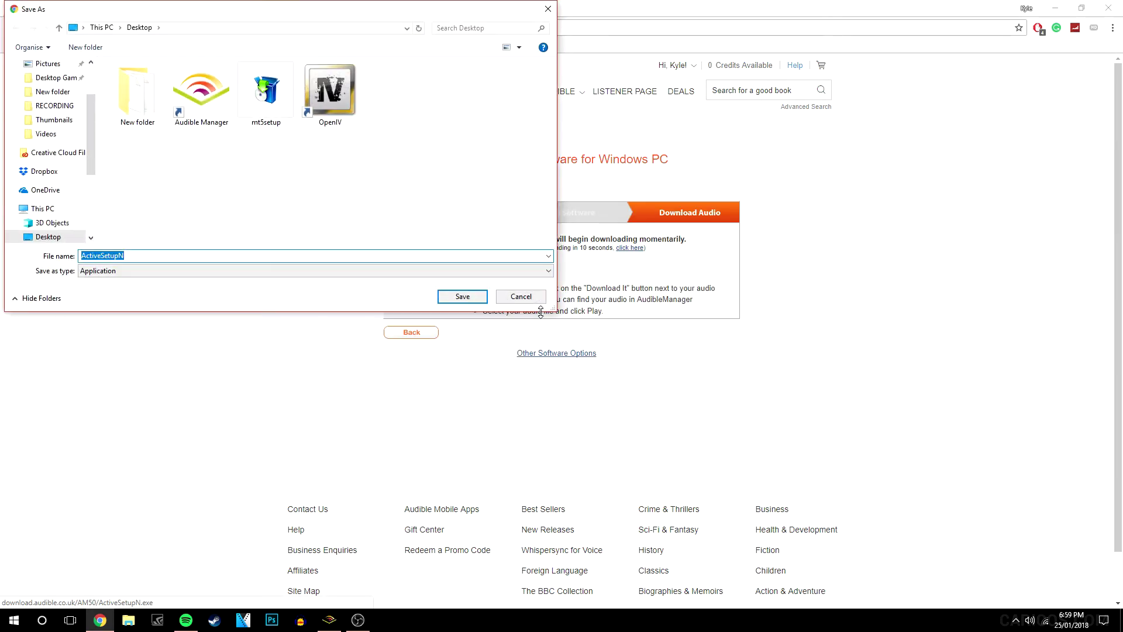
click(526, 296)
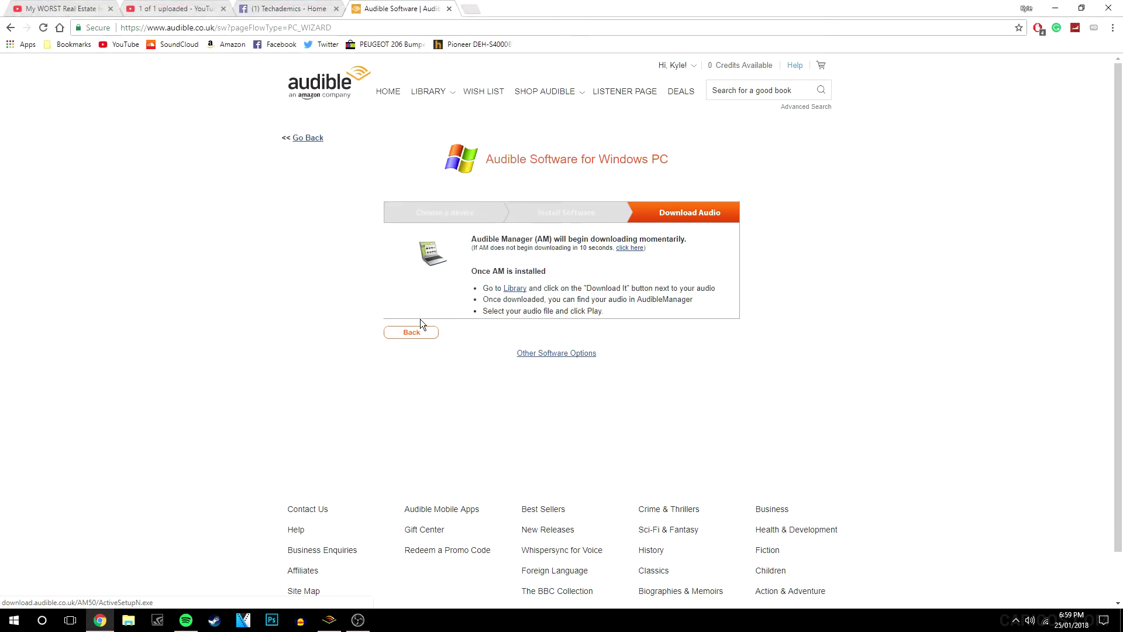
key(super+d)
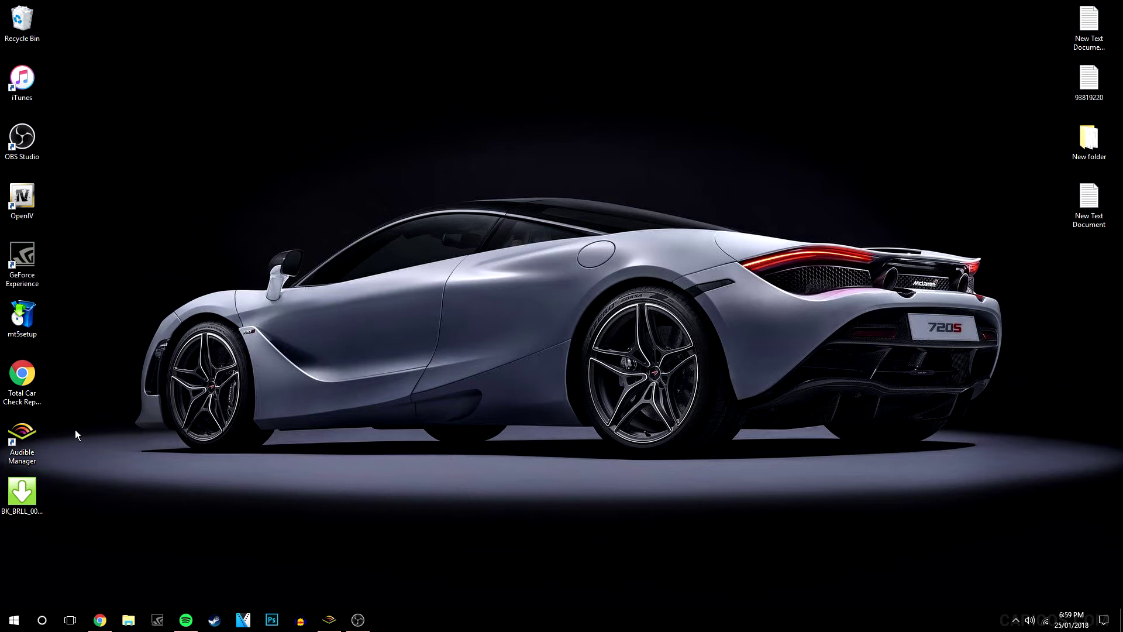
Bring up the AudibleManager window to view its empty Library
click(329, 619)
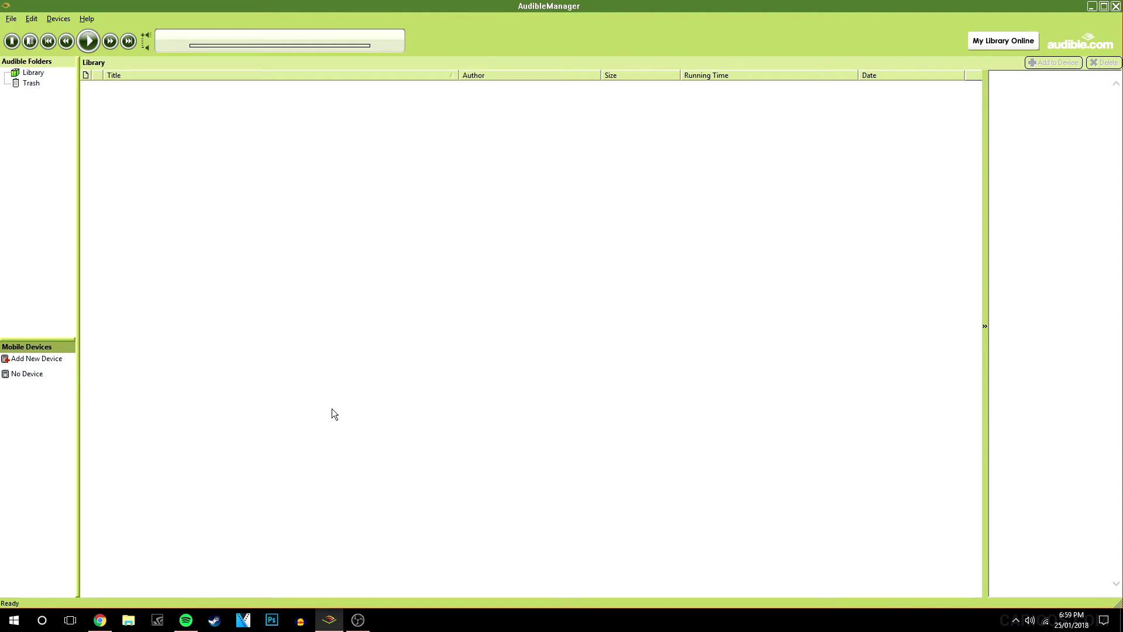
Return to the Audible website and open My Library from the LIBRARY menu
click(100, 620)
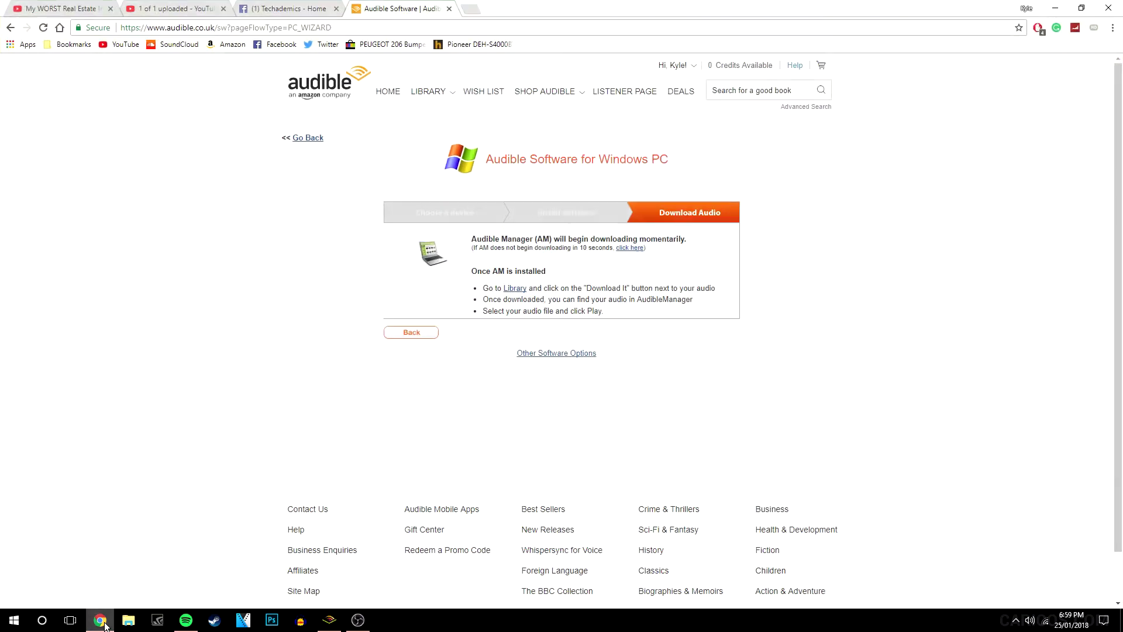
click(315, 83)
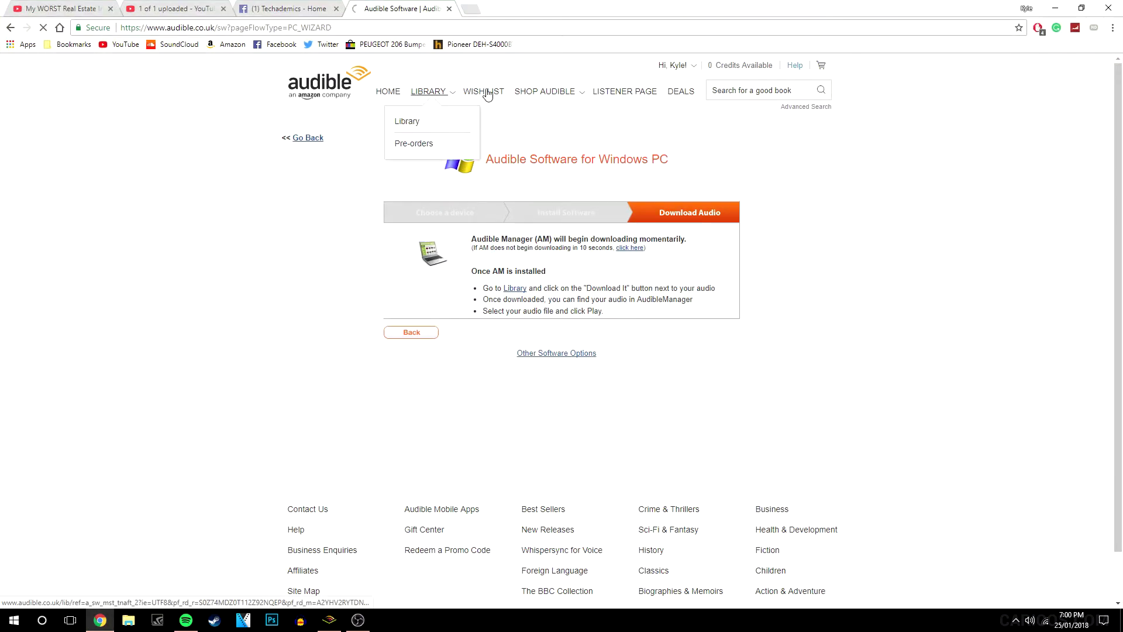
mouse_move(691, 63)
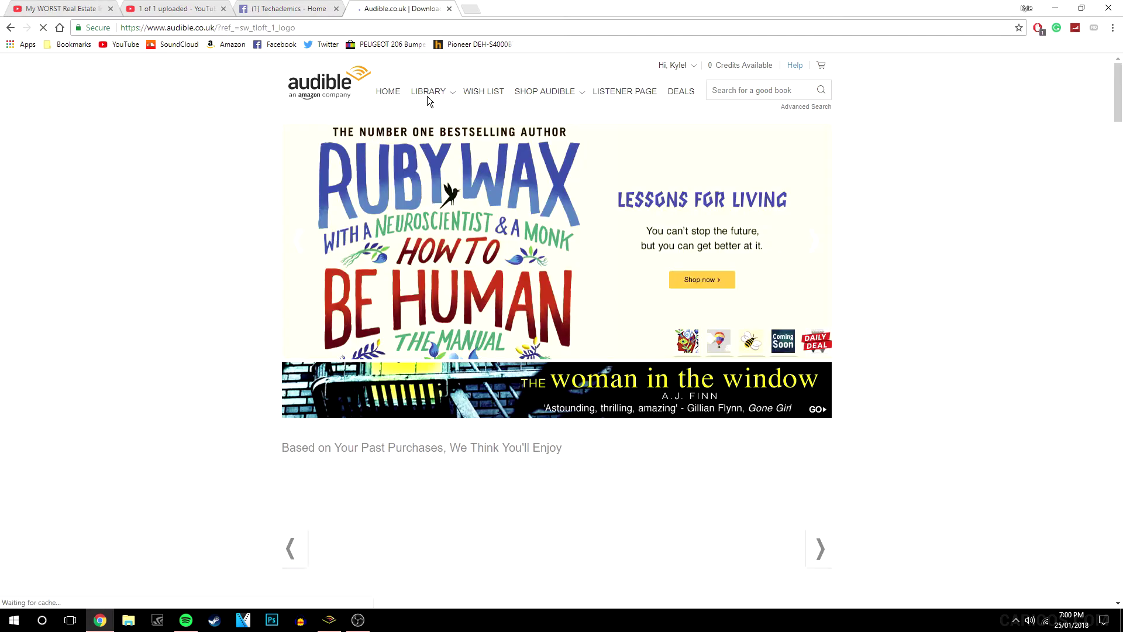
mouse_move(428, 95)
click(410, 123)
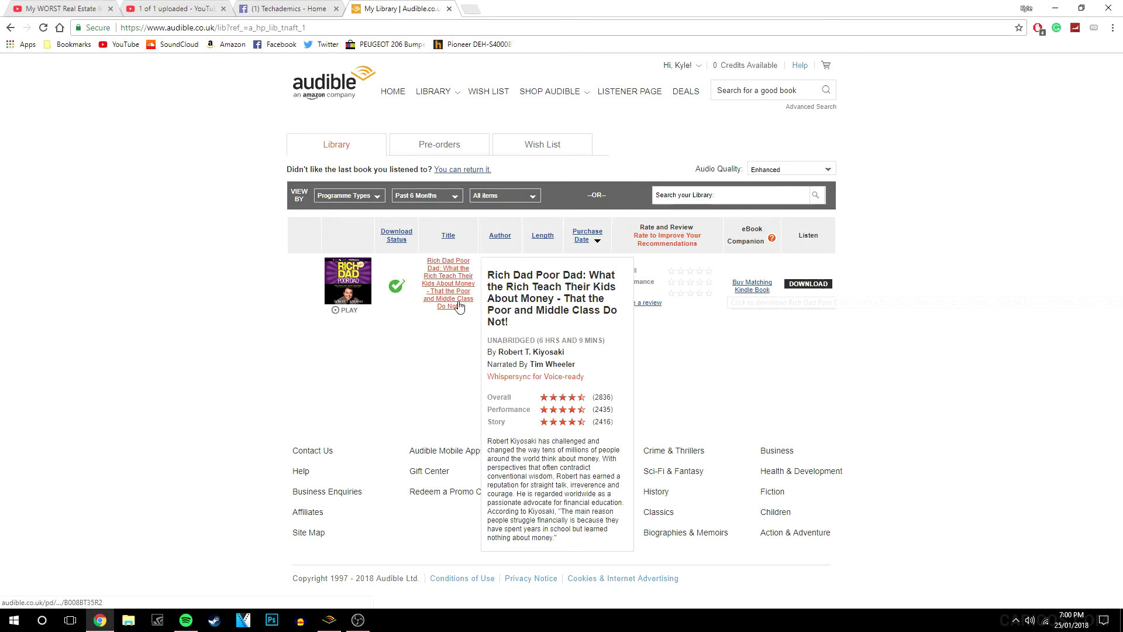
Start the Rich Dad Poor Dad download, then cancel the Save As dialog
mouse_move(351, 283)
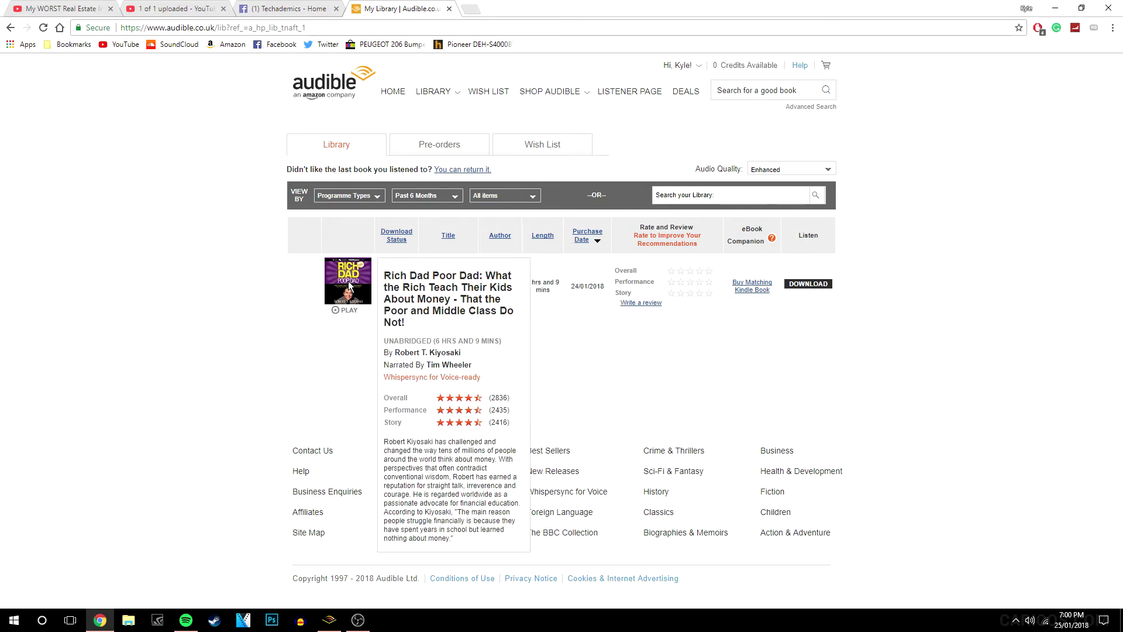
click(807, 286)
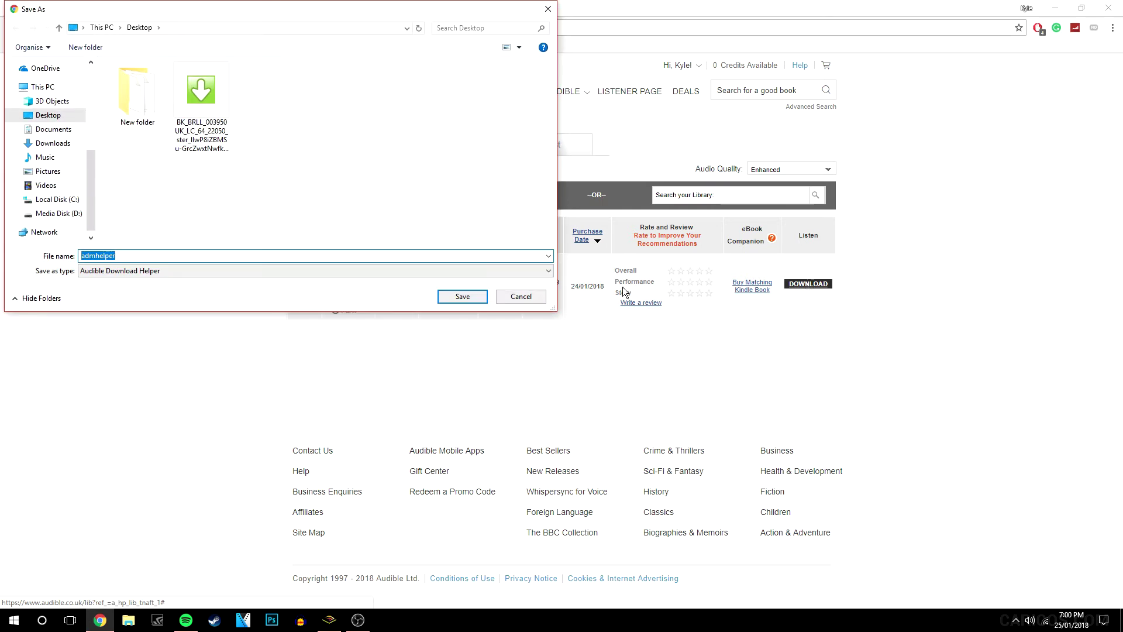
click(506, 296)
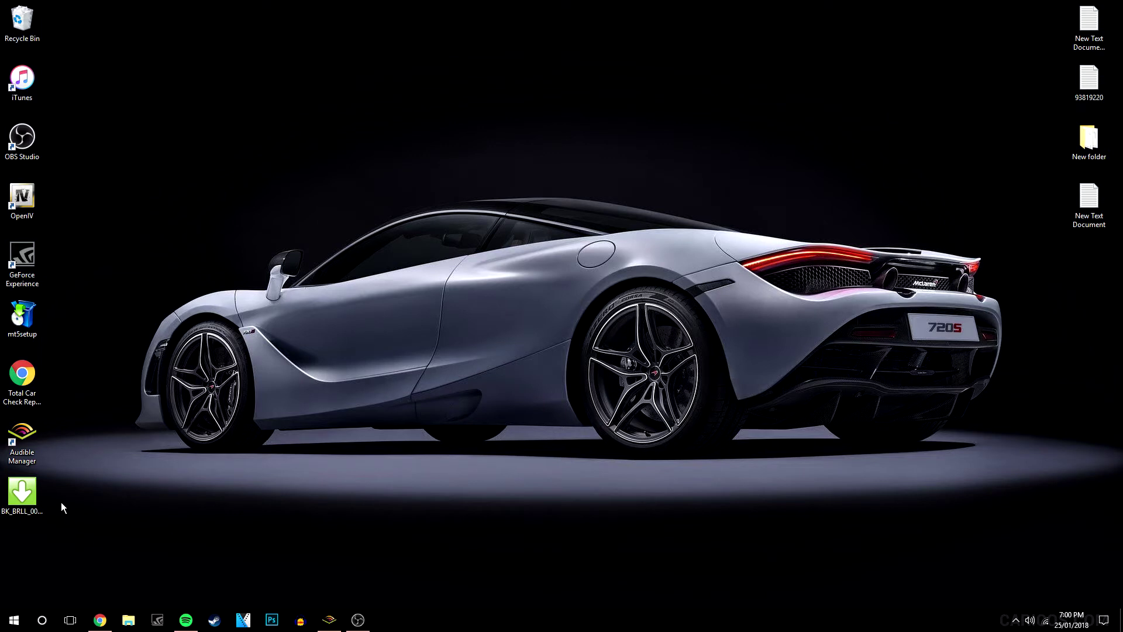
Run the BK_BRLL desktop file to download Rich Dad Poor Dad into the Downloads folder
click(27, 491)
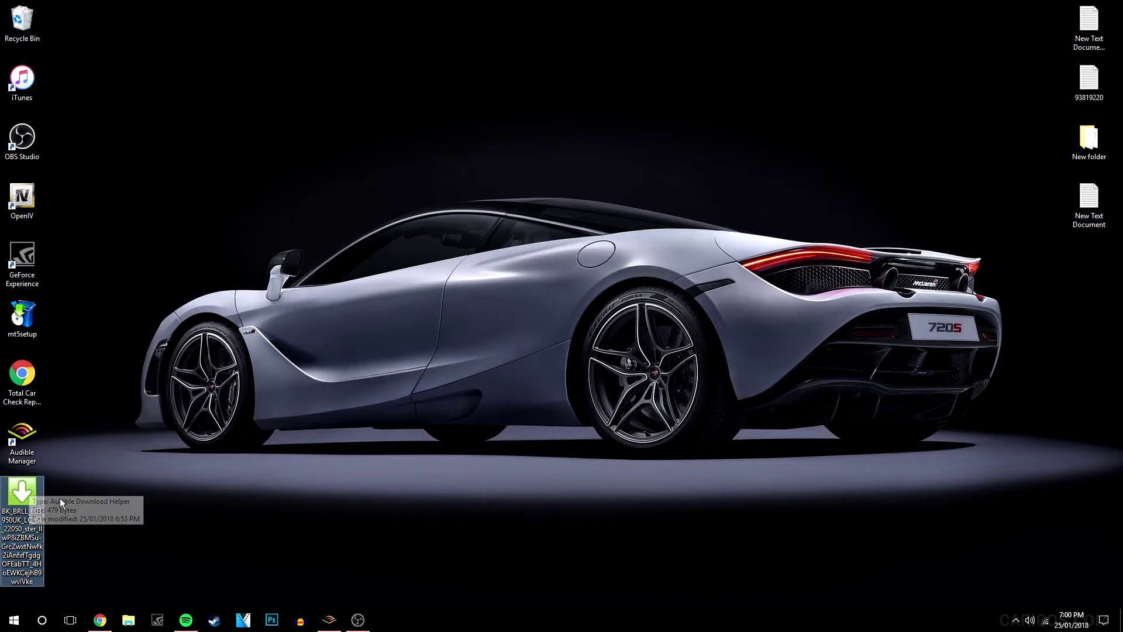
double_click(31, 491)
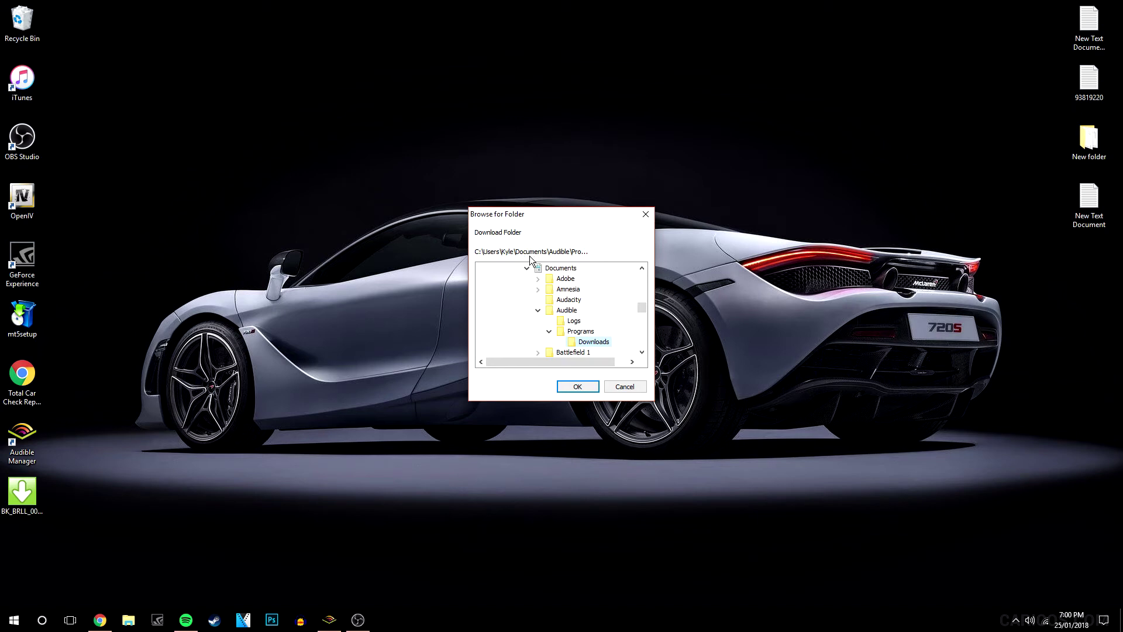
click(572, 386)
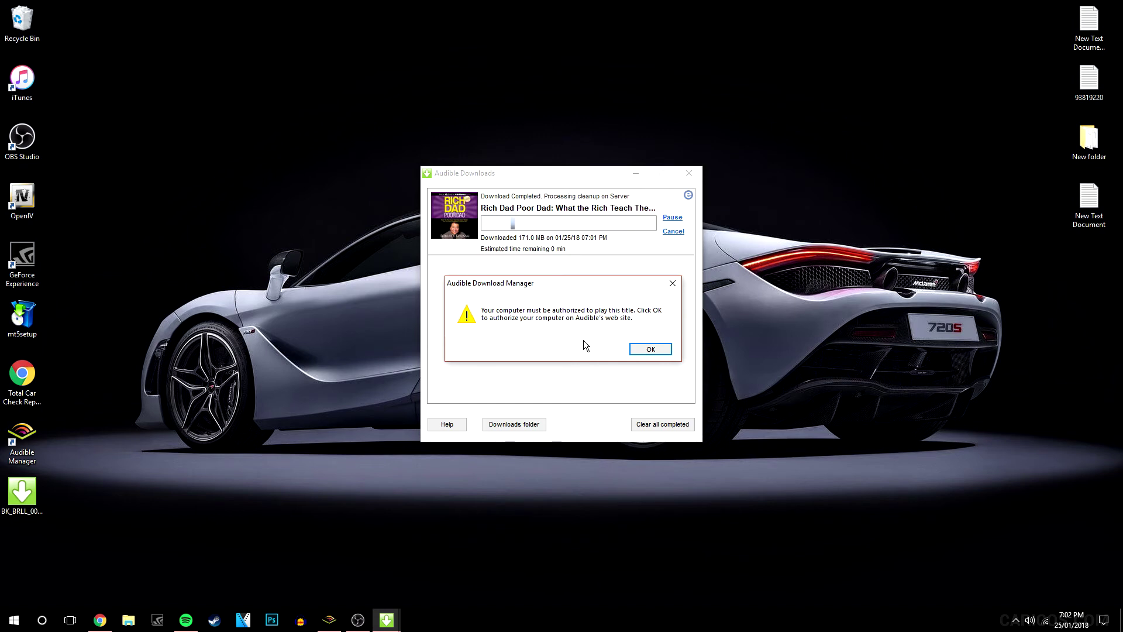
Authorize this computer to play Rich Dad Poor Dad so the 171.0 MB download completes
click(645, 350)
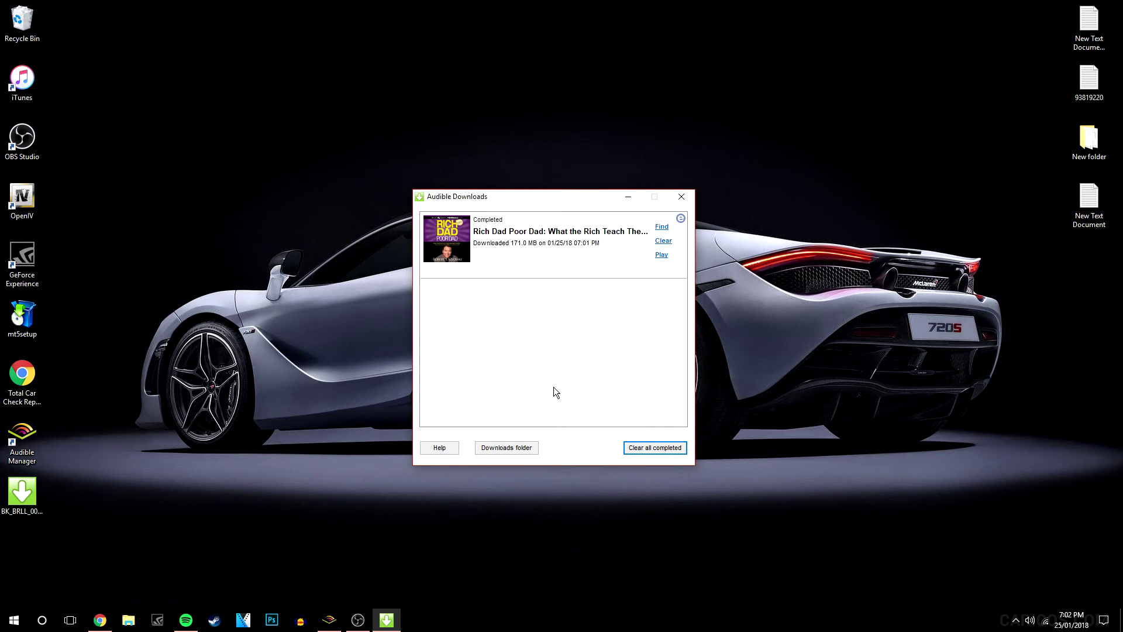
Play Rich Dad Poor Dad in AudibleManager, activating the desktop player, then pause at 00:07
click(684, 198)
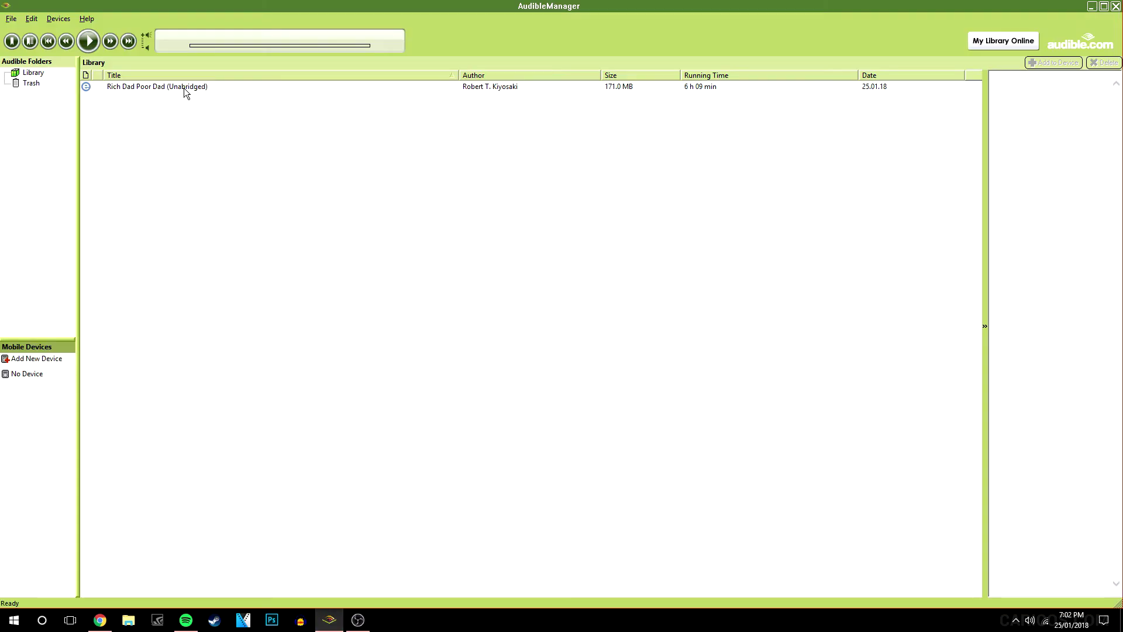
click(136, 87)
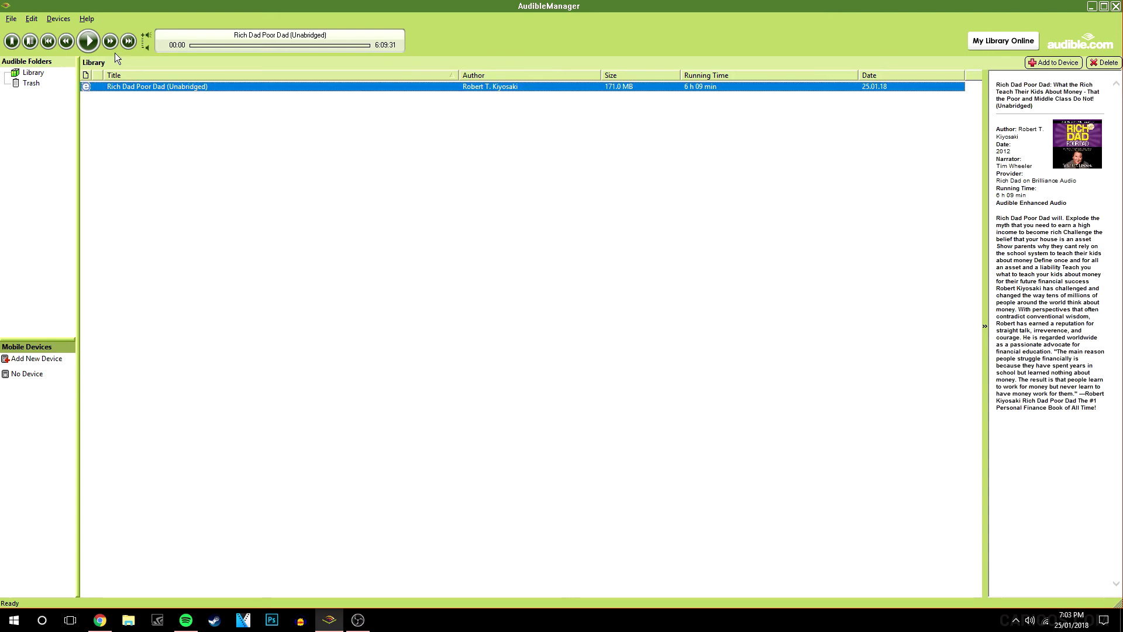
click(90, 43)
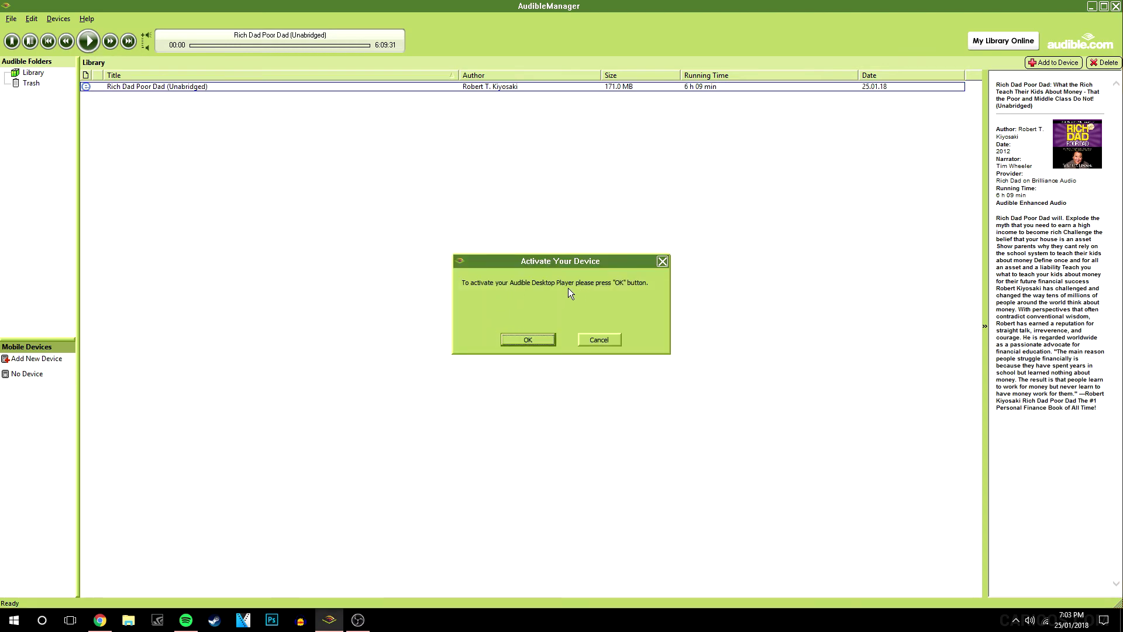
click(514, 340)
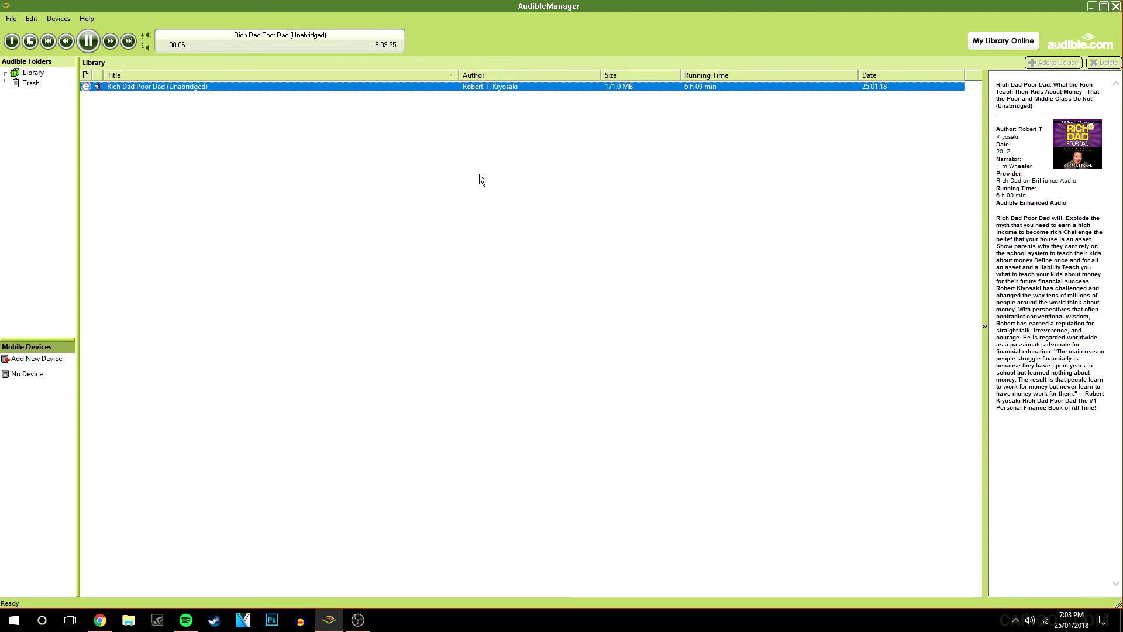
click(92, 42)
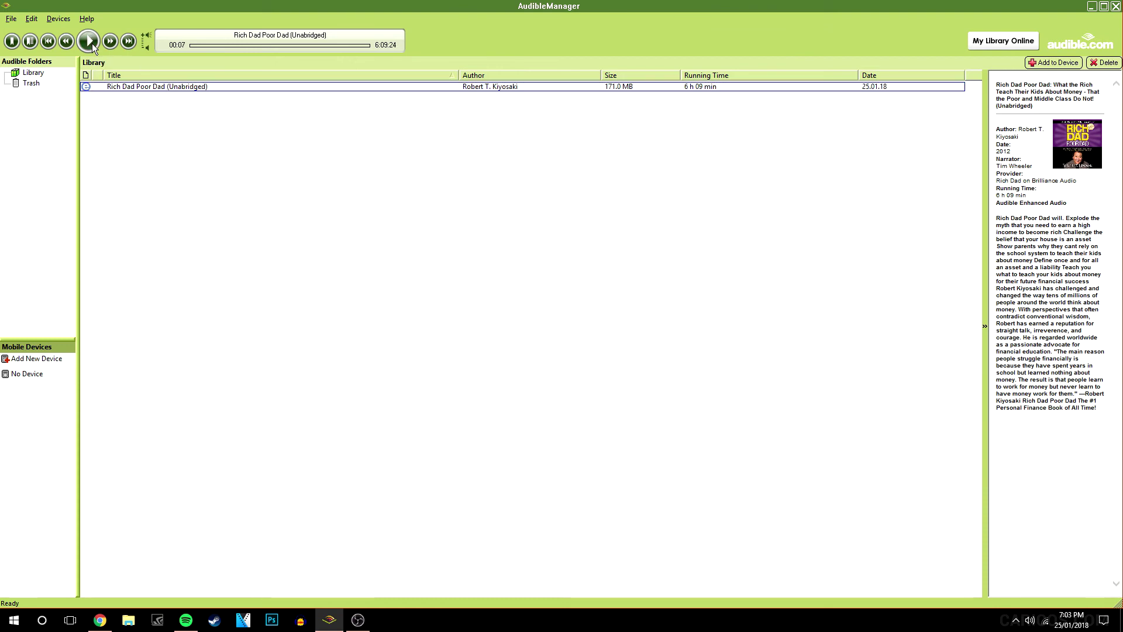